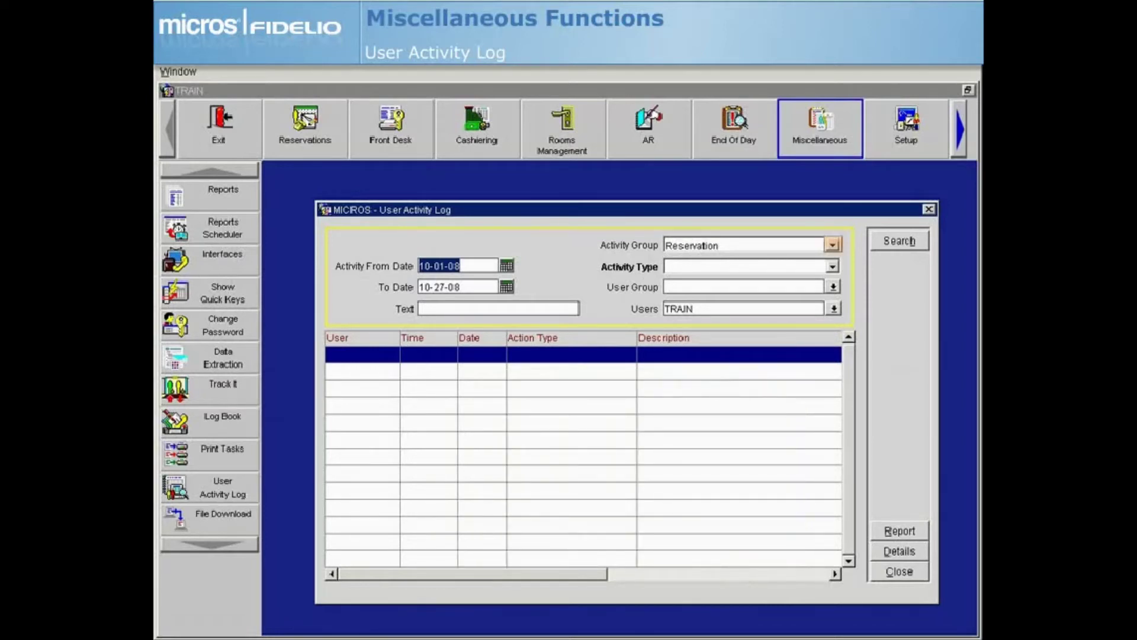
- Set the activity type to Update Reservation, keeping the Reservation group and user TRAIN
{"action": "left_click", "coordinate": [833, 245]}
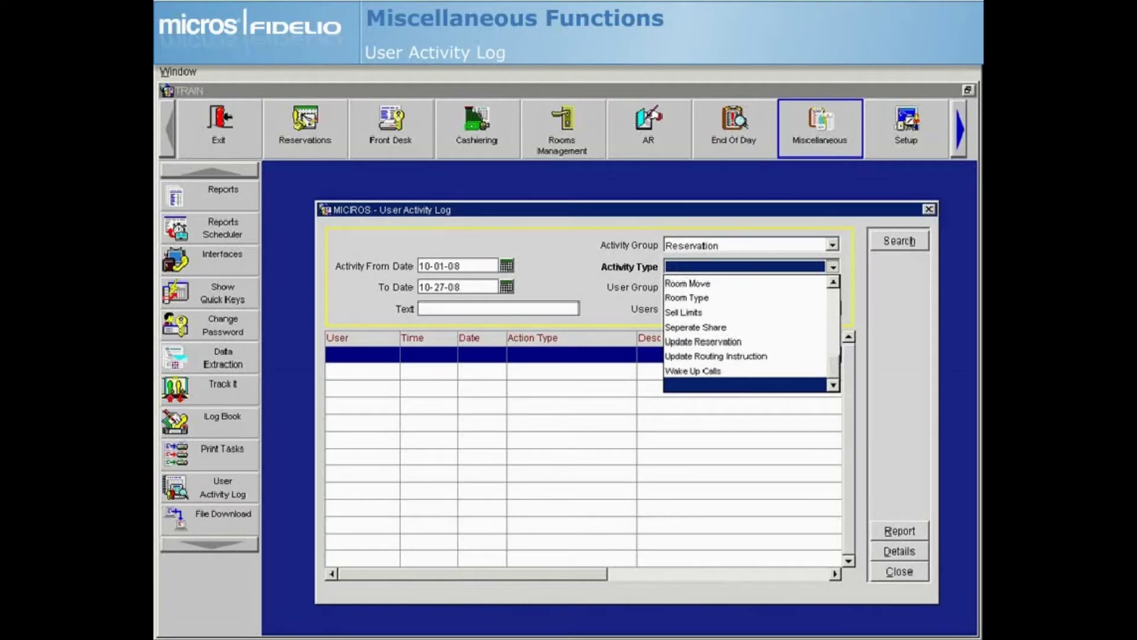
{"action": "left_click", "coordinate": [703, 342]}
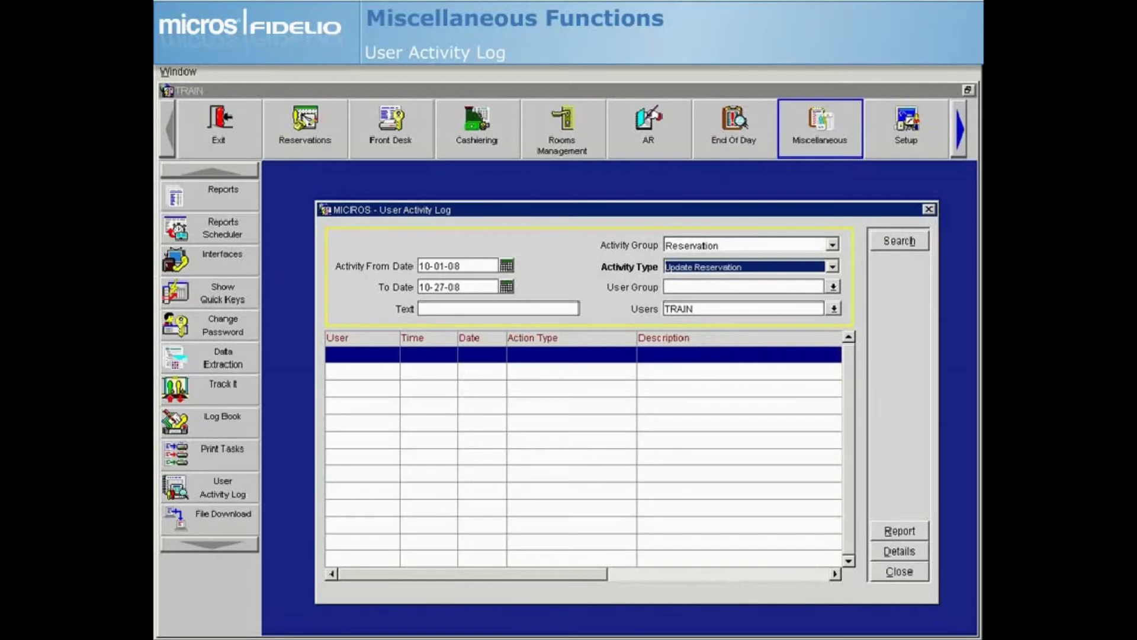